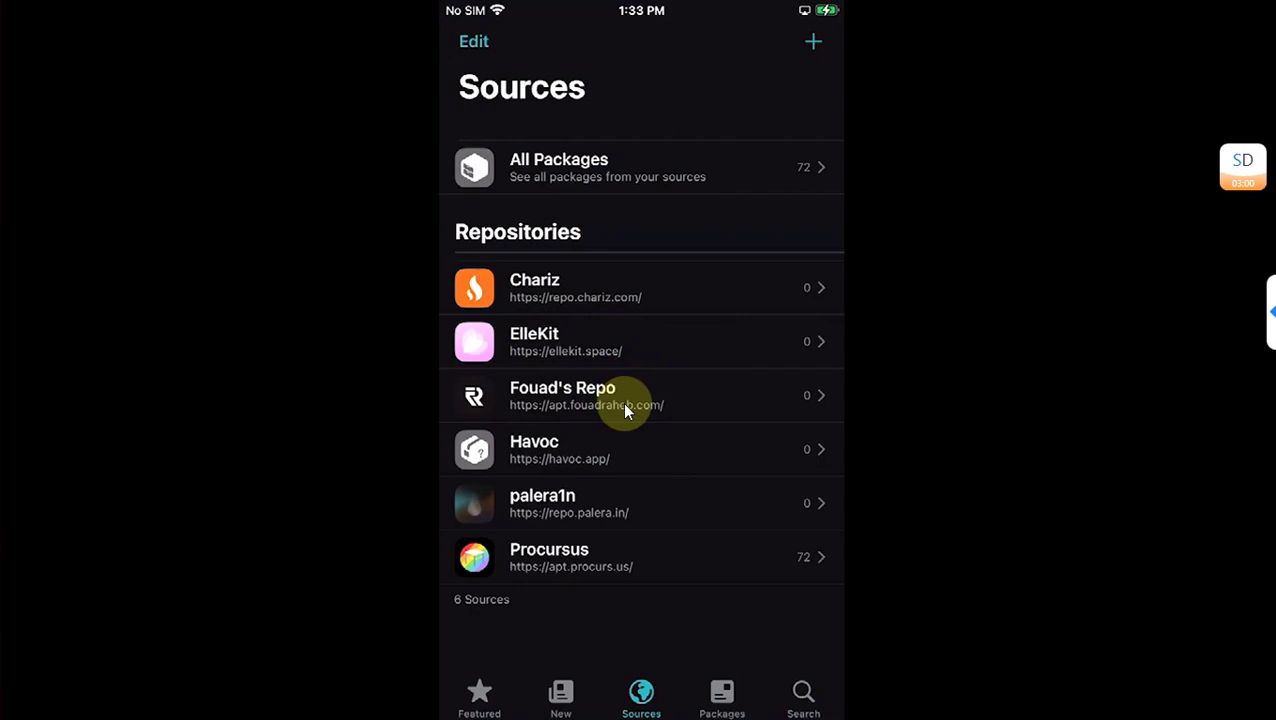
Dismiss the Add Source prompt and list all packages in Fouad's Repo
{"action": "left_click", "coordinate": [815, 58]}
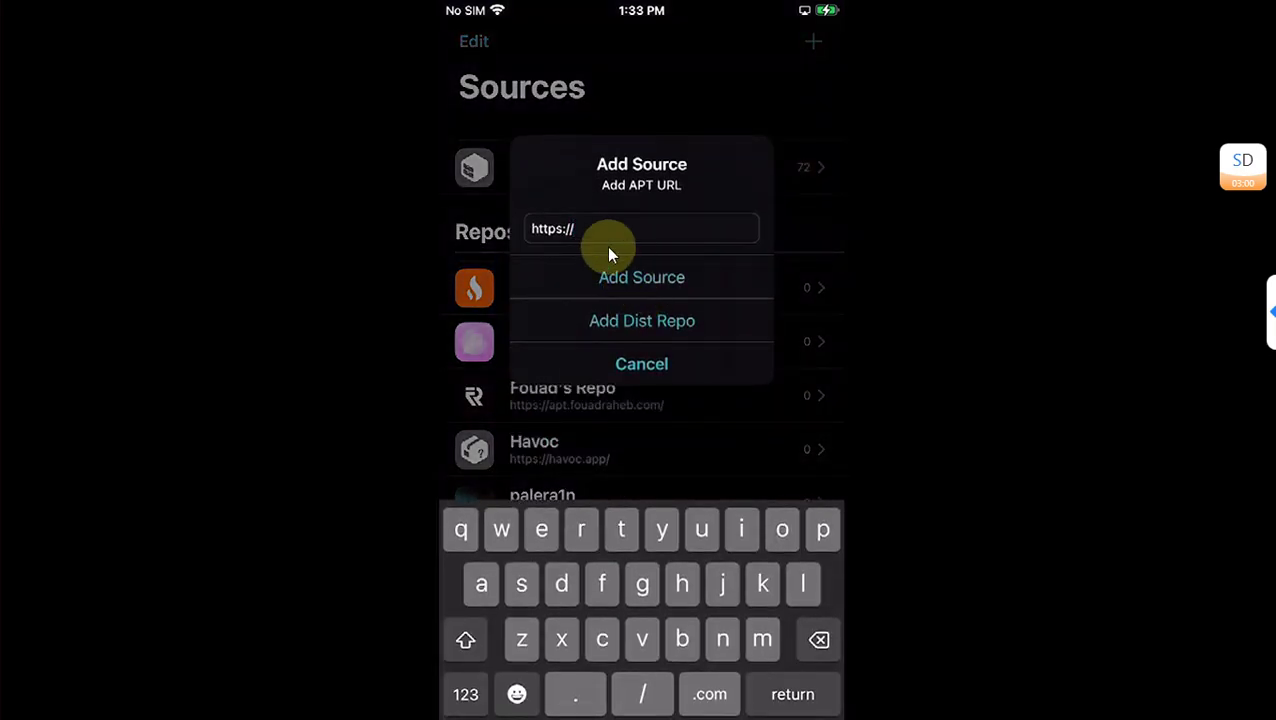
{"action": "left_click", "coordinate": [668, 308]}
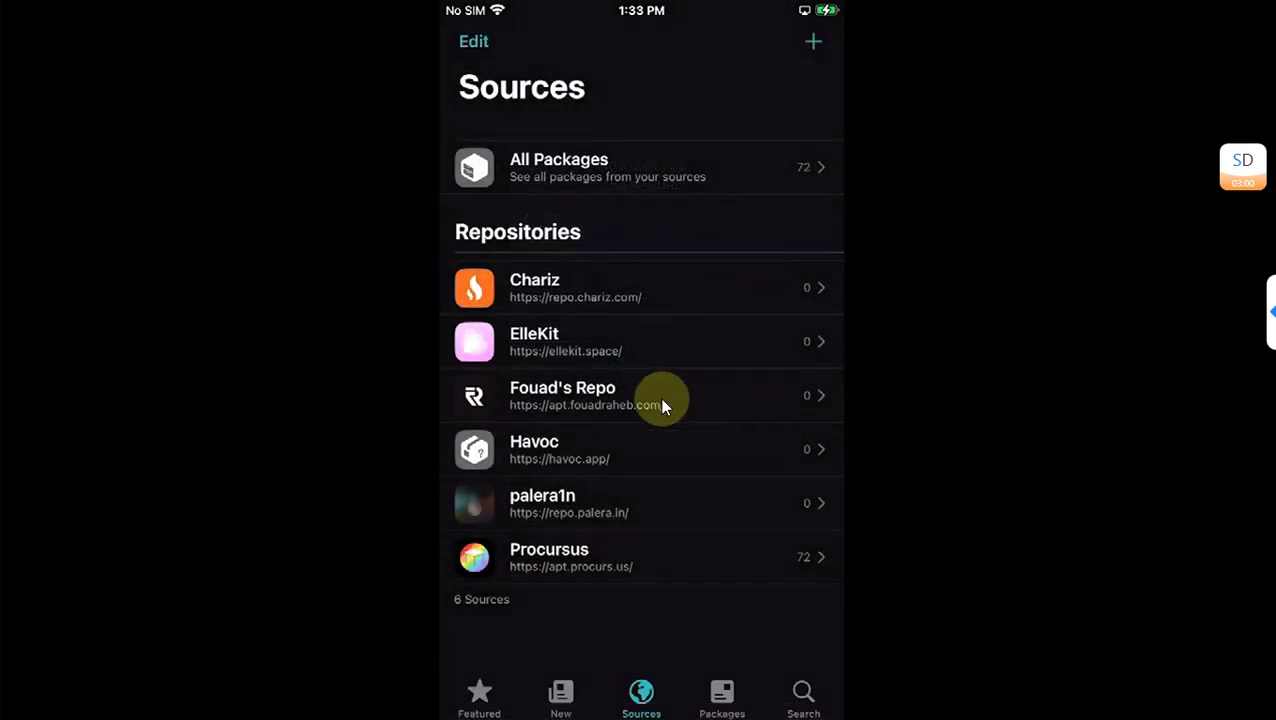
{"action": "left_click", "coordinate": [661, 404]}
{"action": "left_click", "coordinate": [690, 85]}
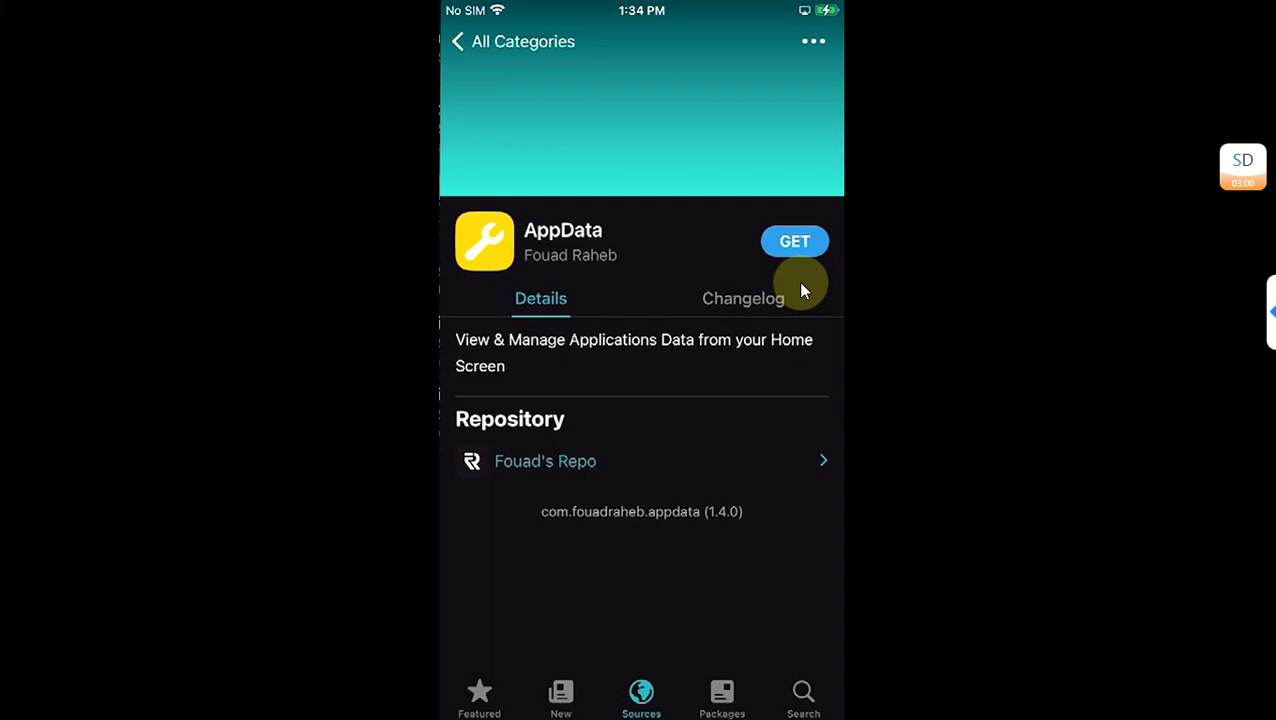
Queue AppData and confirm installing it with ElleKit and PreferenceLoader
{"action": "left_click", "coordinate": [794, 241]}
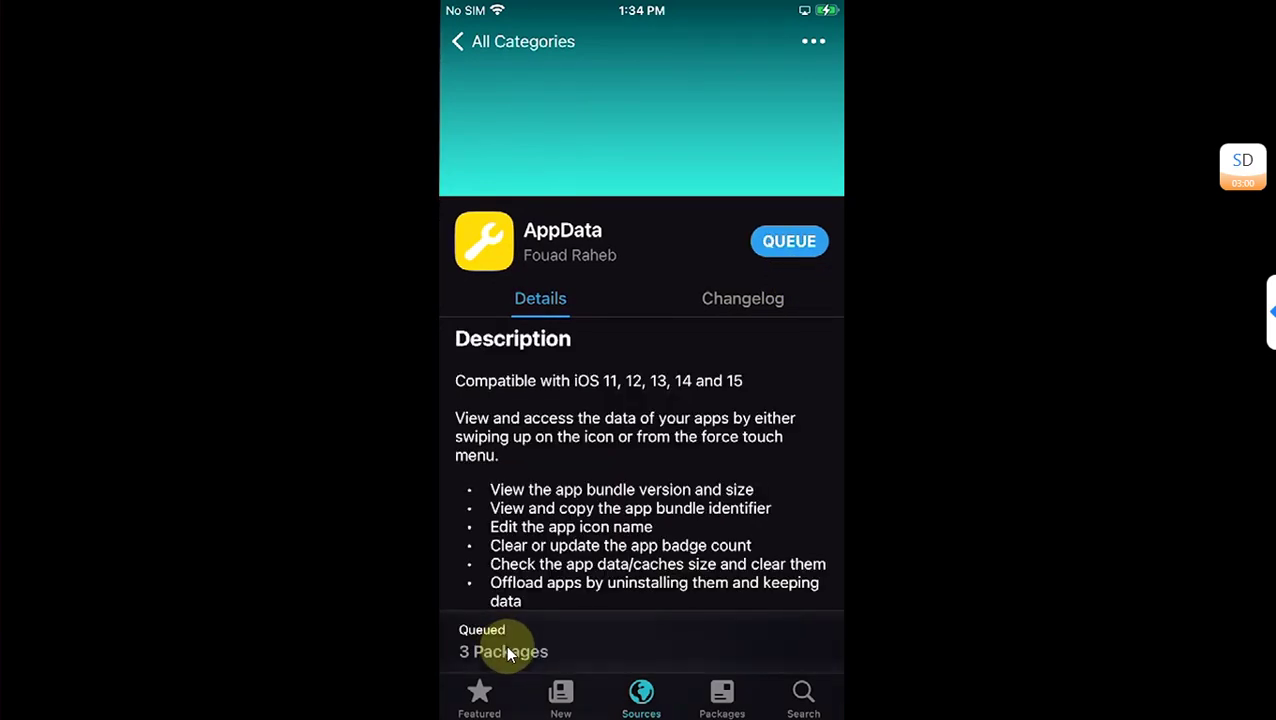
{"action": "left_click", "coordinate": [513, 652]}
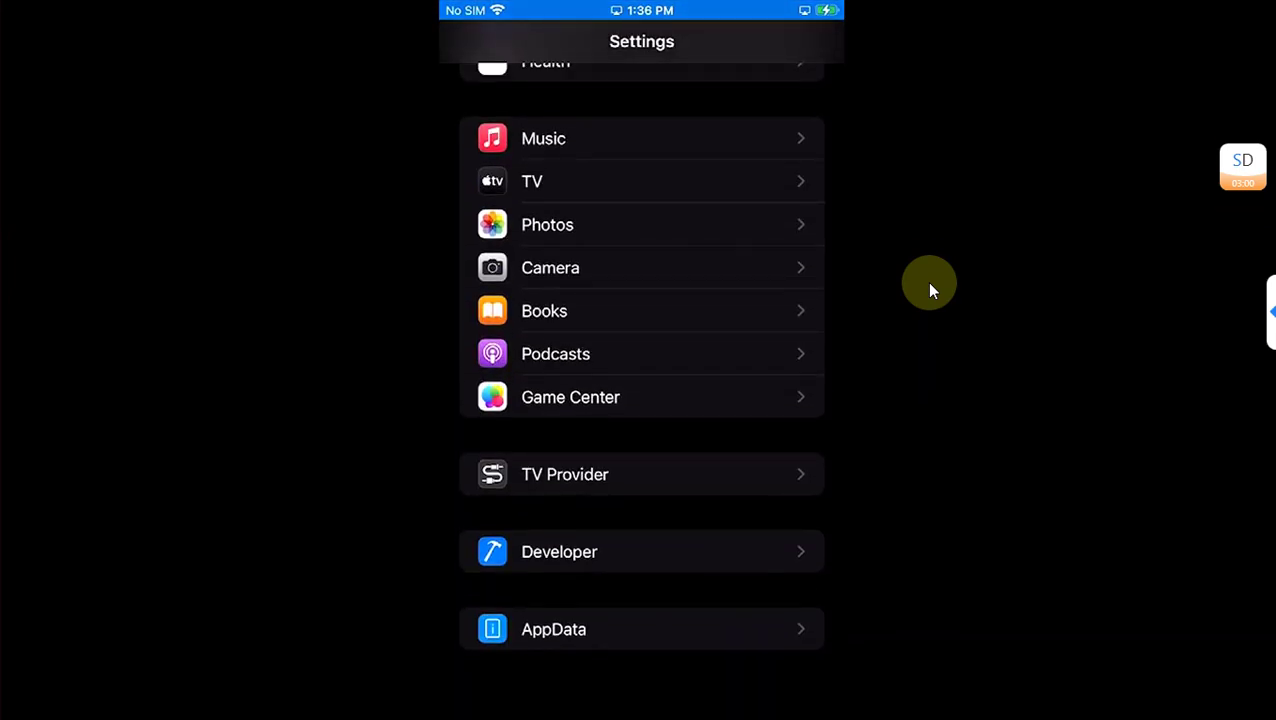
Open the AppData entry in Settings to review its preferences
{"action": "left_click", "coordinate": [640, 612]}
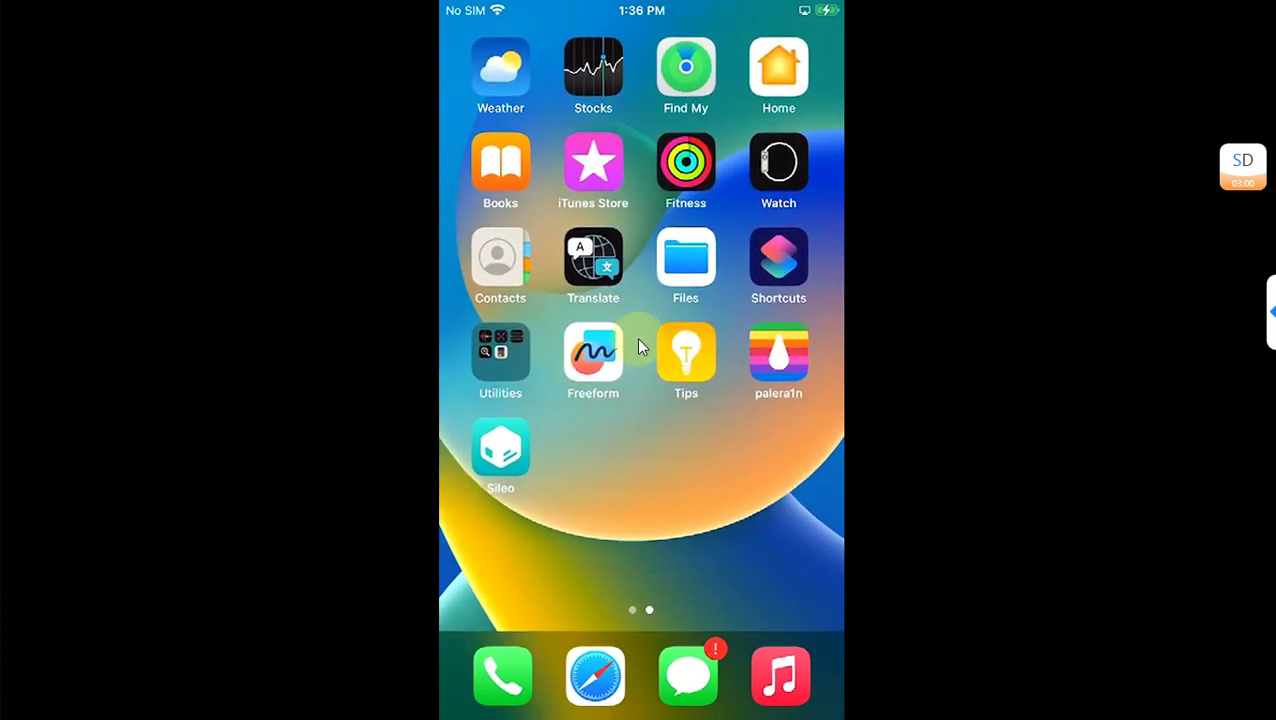
Open AppData's sheet for Freeform and clear its caches and app data to Zero KB
{"action": "left_click", "coordinate": [594, 383]}
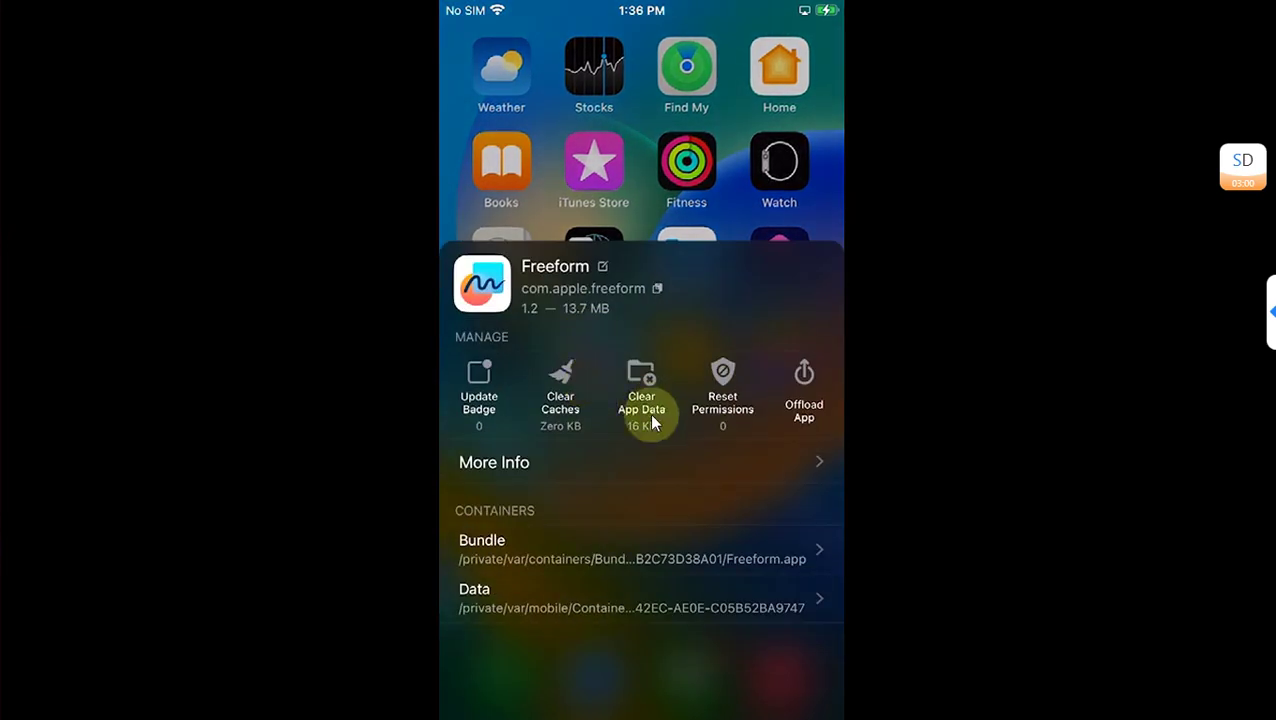
{"action": "left_click", "coordinate": [570, 415]}
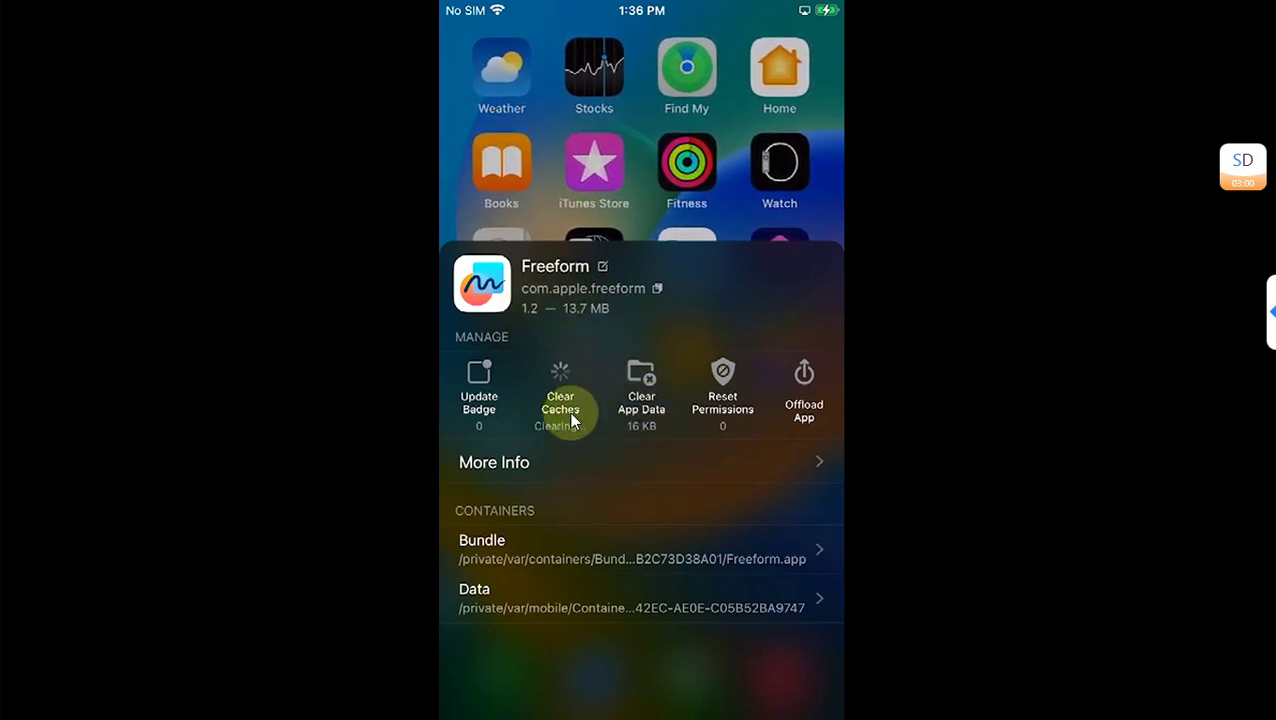
{"action": "left_click", "coordinate": [649, 447]}
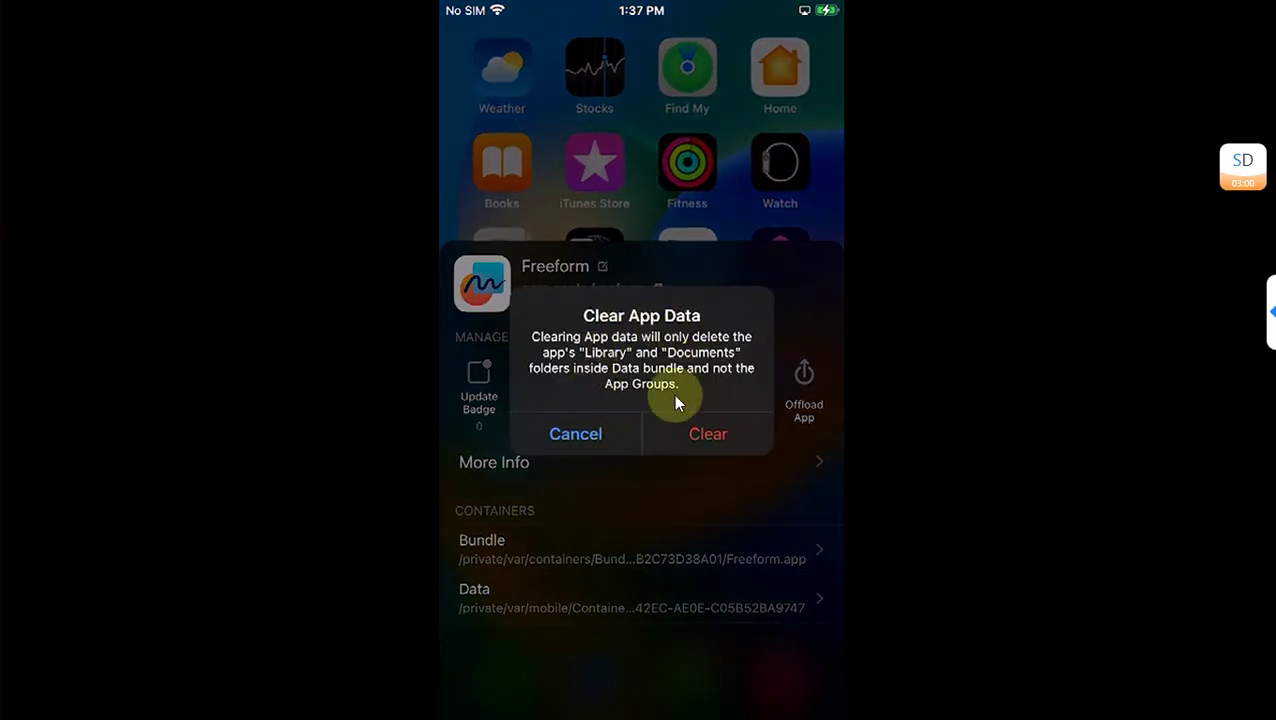
{"action": "left_click", "coordinate": [684, 440]}
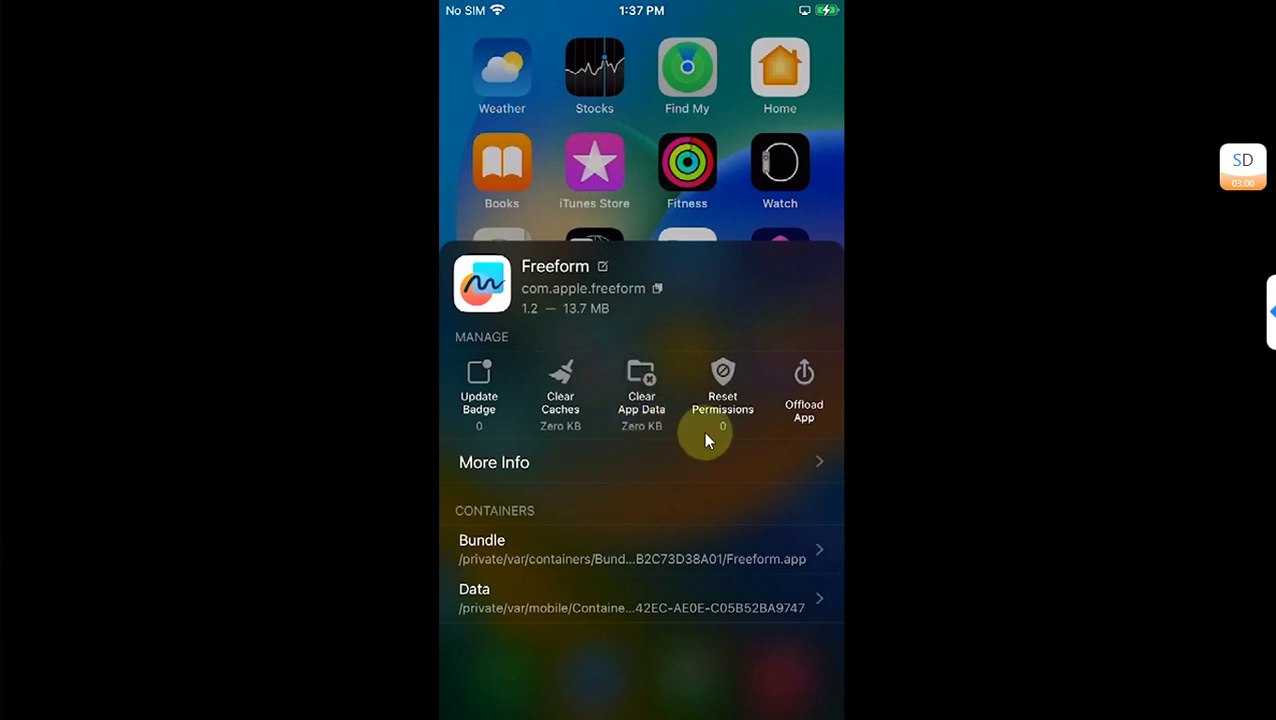
Reset Freeform's permissions, cancel offloading, and bring up the badge count editor
{"action": "left_click", "coordinate": [748, 414]}
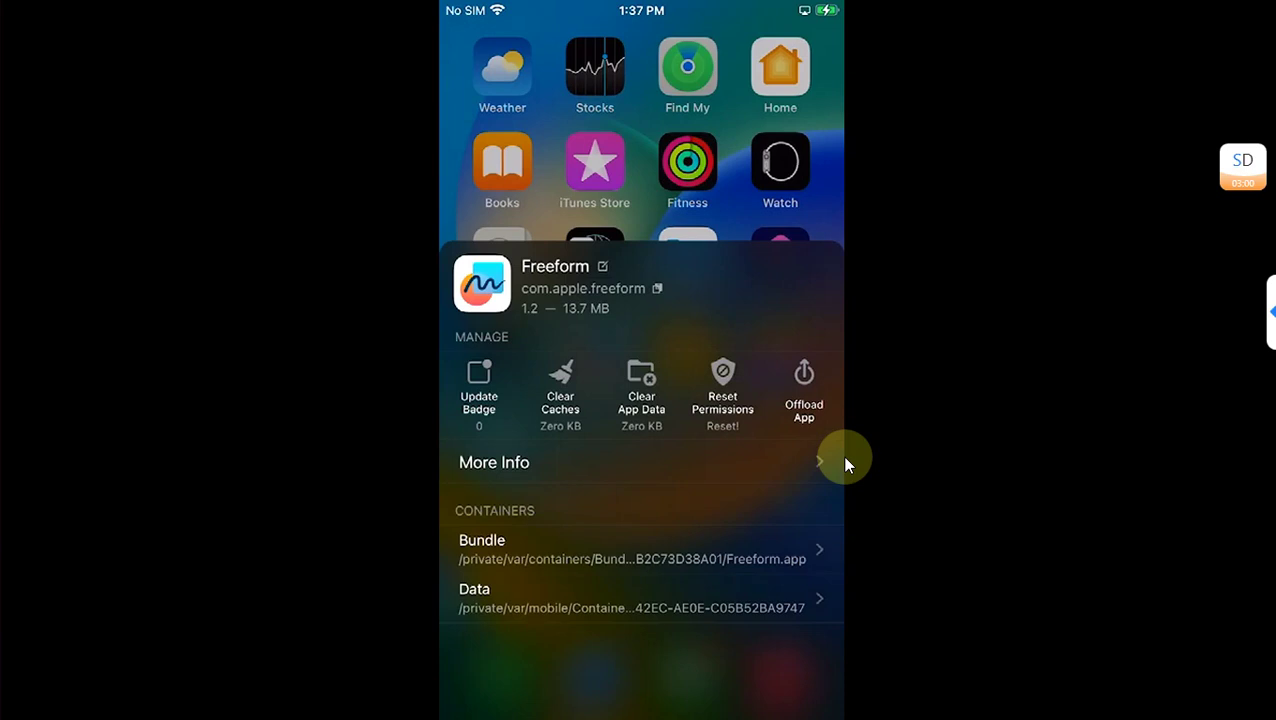
{"action": "left_click", "coordinate": [806, 397]}
{"action": "key", "text": "Escape"}
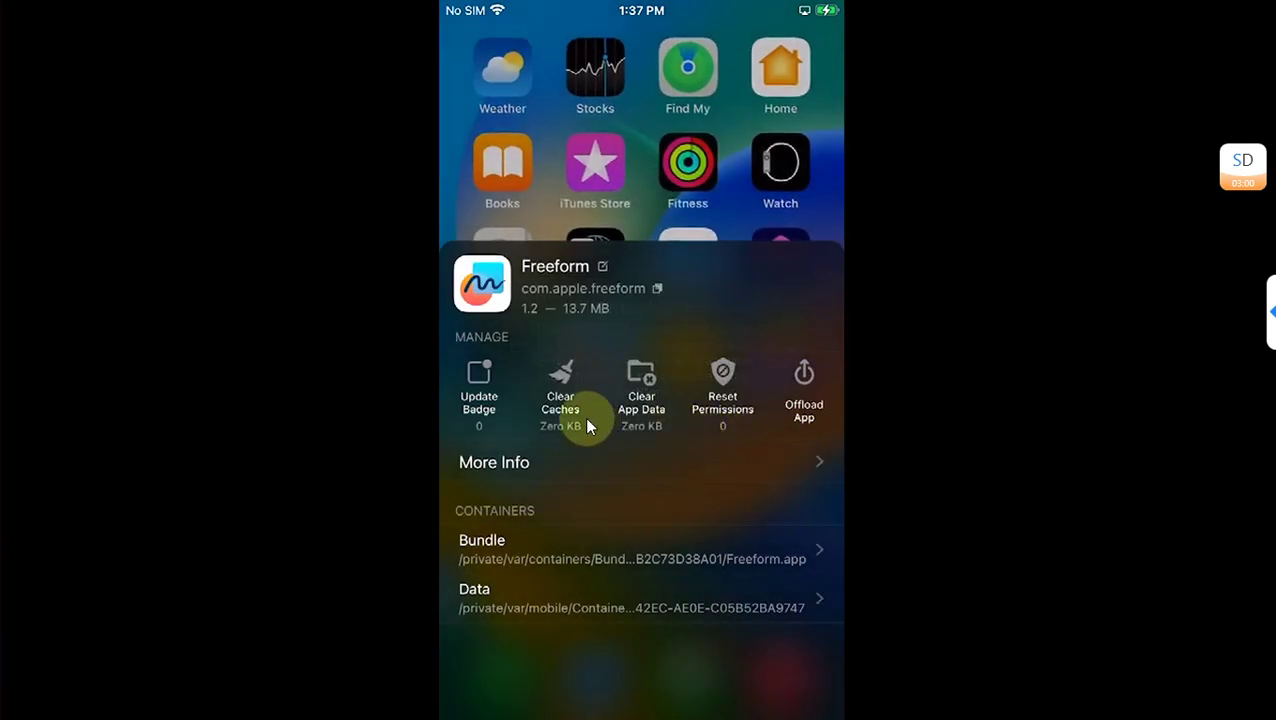
{"action": "left_click", "coordinate": [503, 407]}
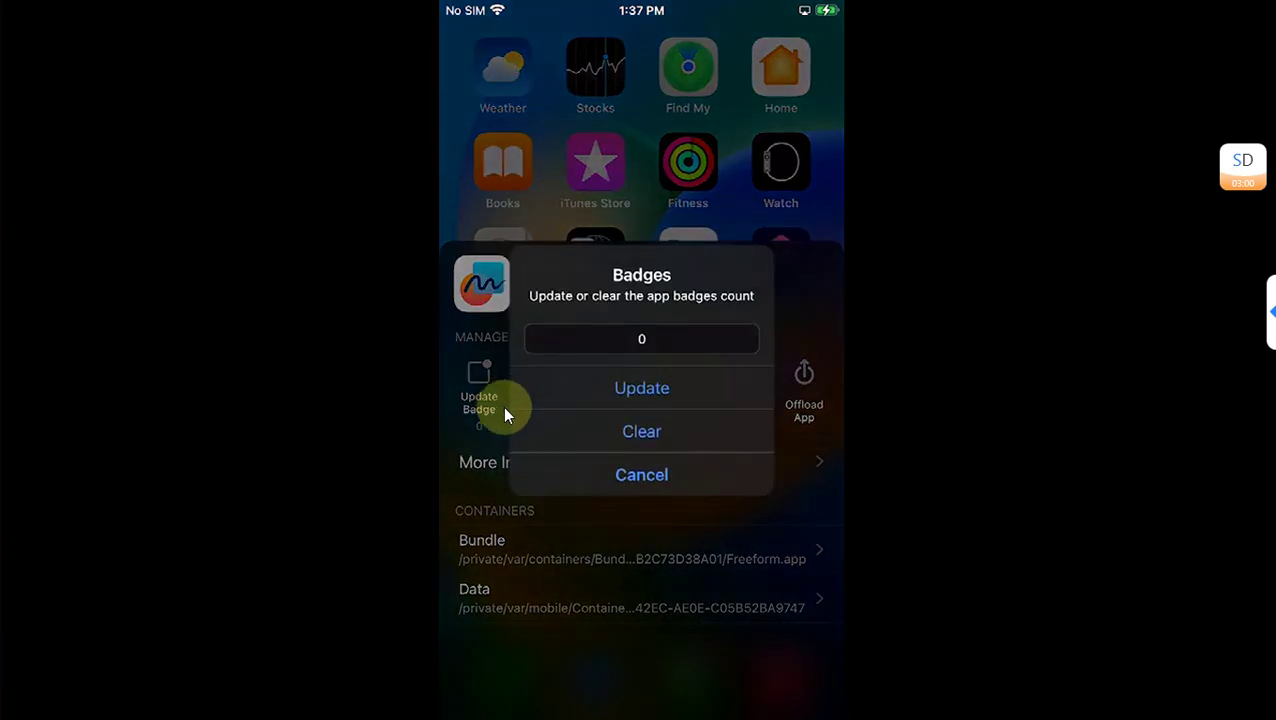
Clear Freeform's badge count and try opening its Bundle container, which requires Filza
{"action": "left_click", "coordinate": [650, 434]}
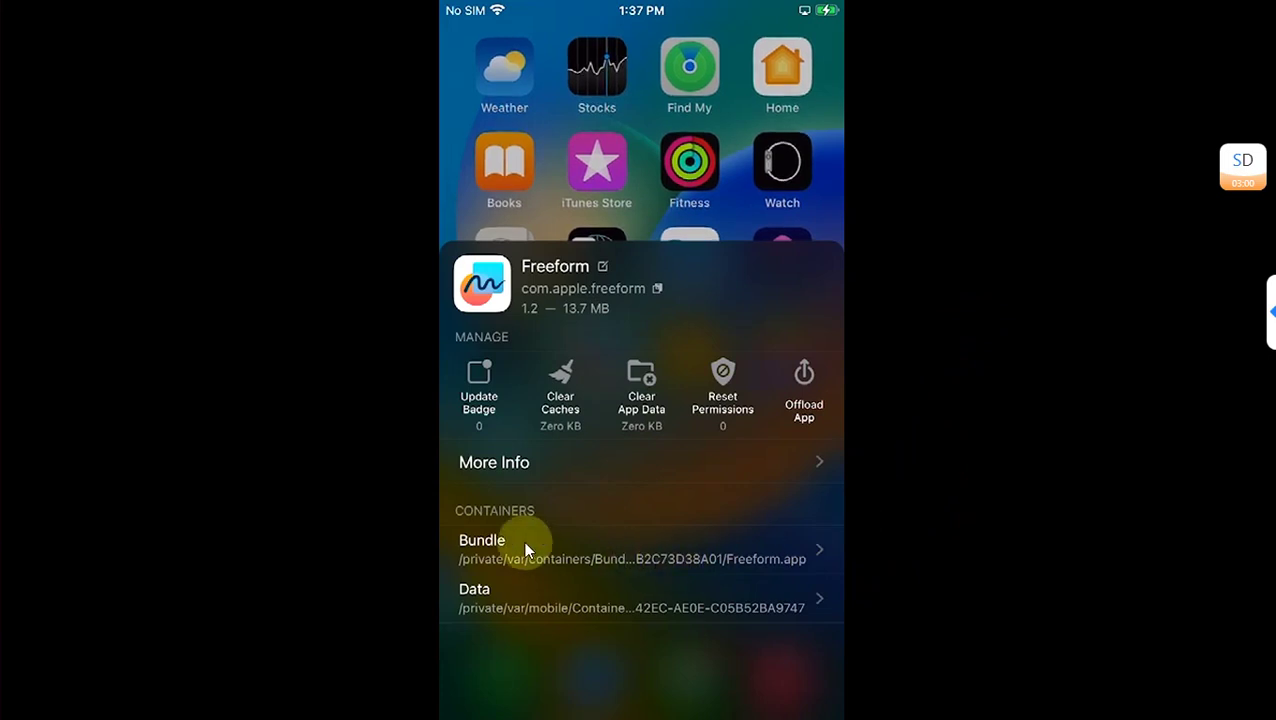
{"action": "left_click", "coordinate": [727, 571]}
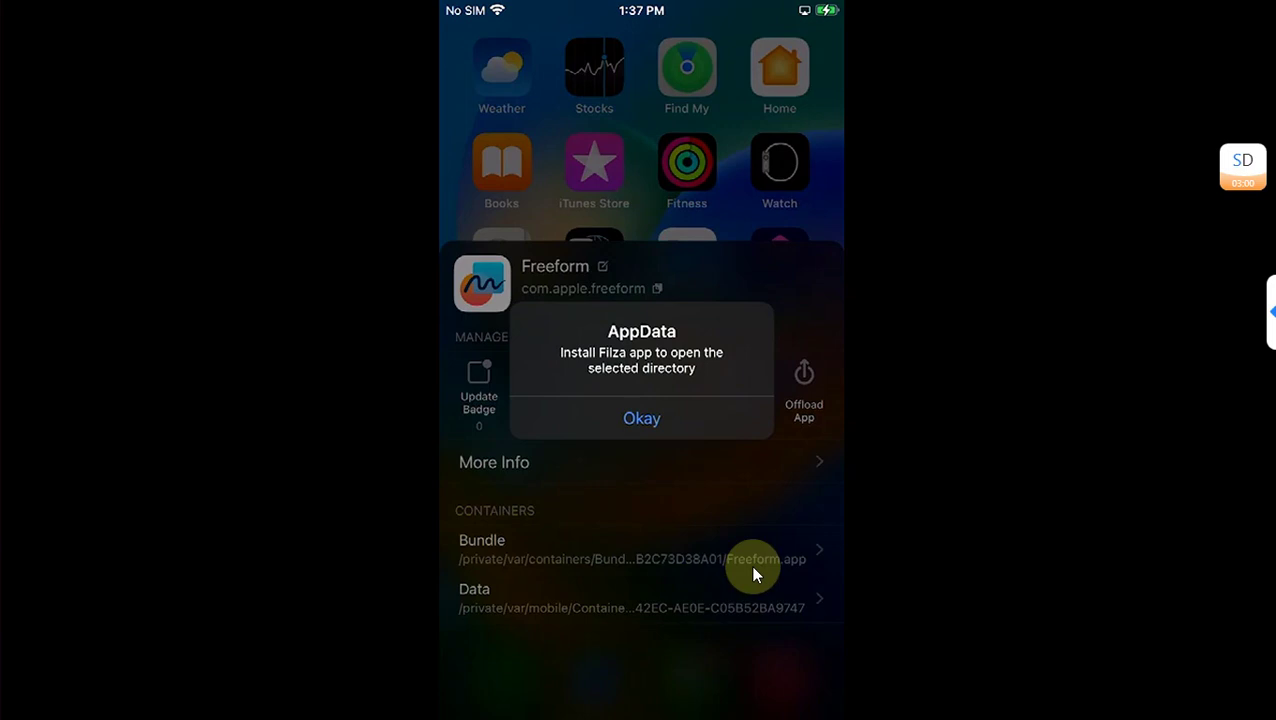